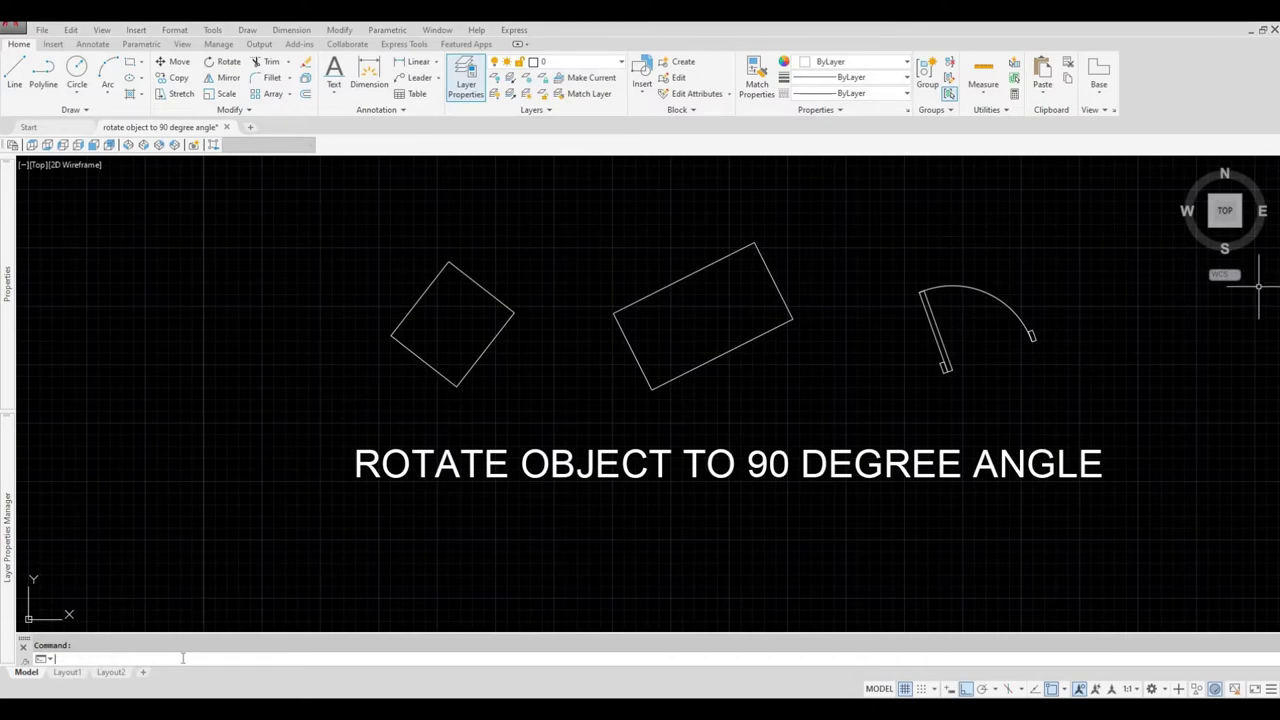
- Start ROTATE on the window-selected tilted square, using its bottom corner as base point
text(RO)
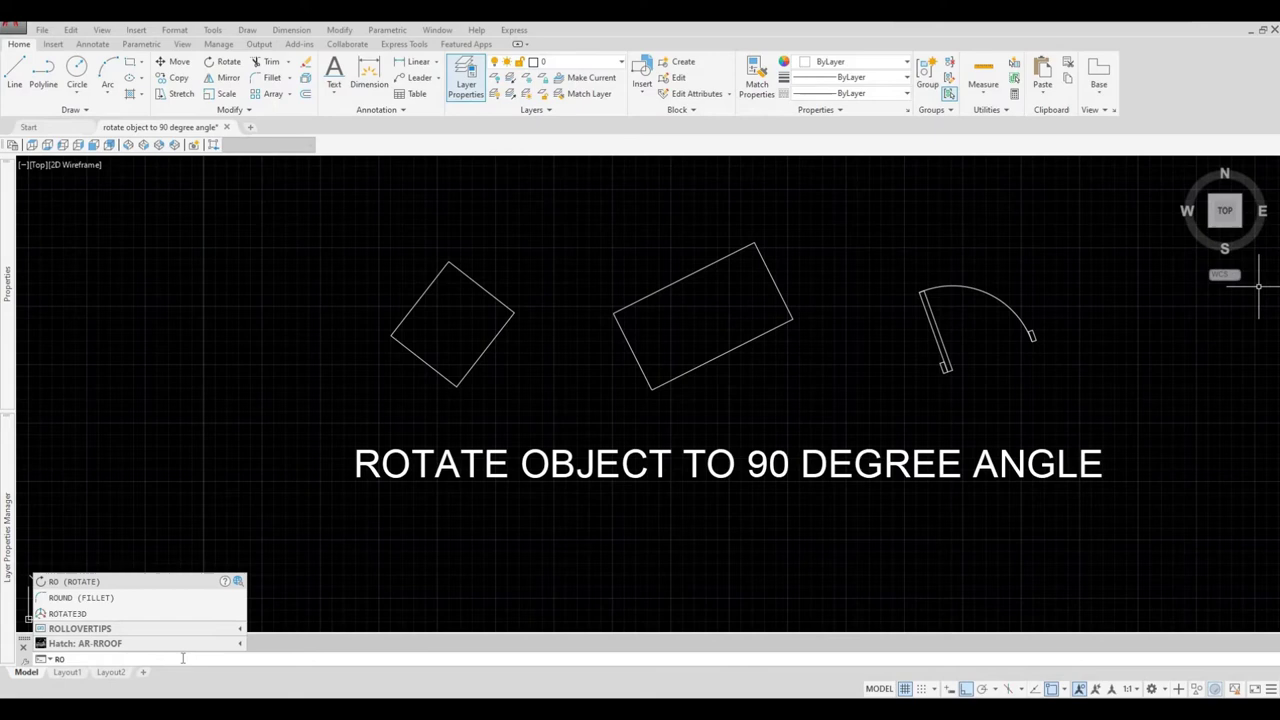
key(Return)
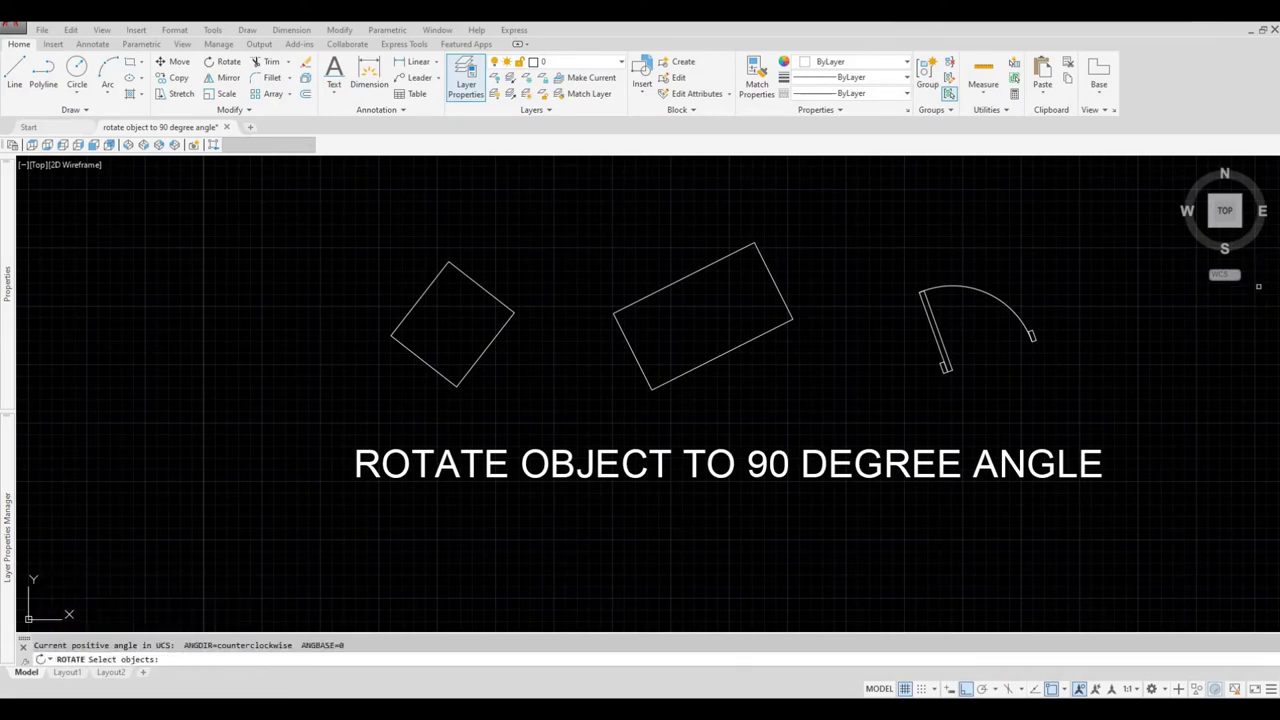
click(514, 403)
click(434, 357)
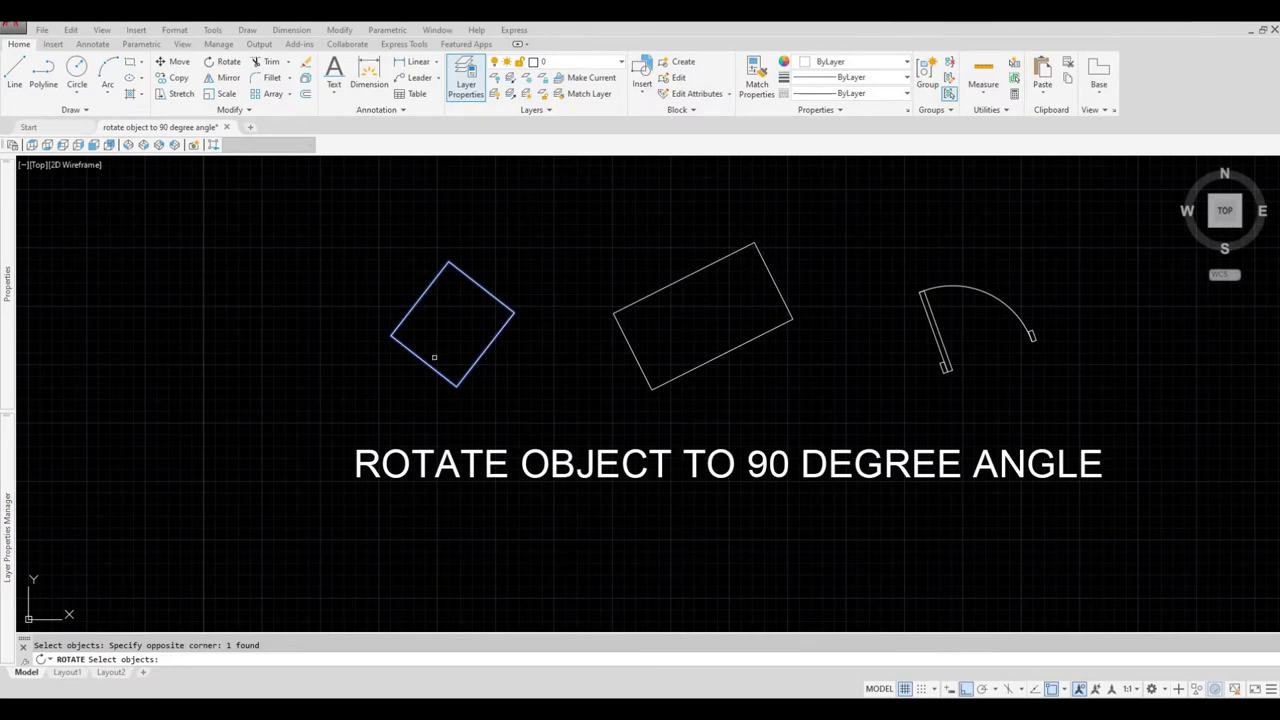
key(Return)
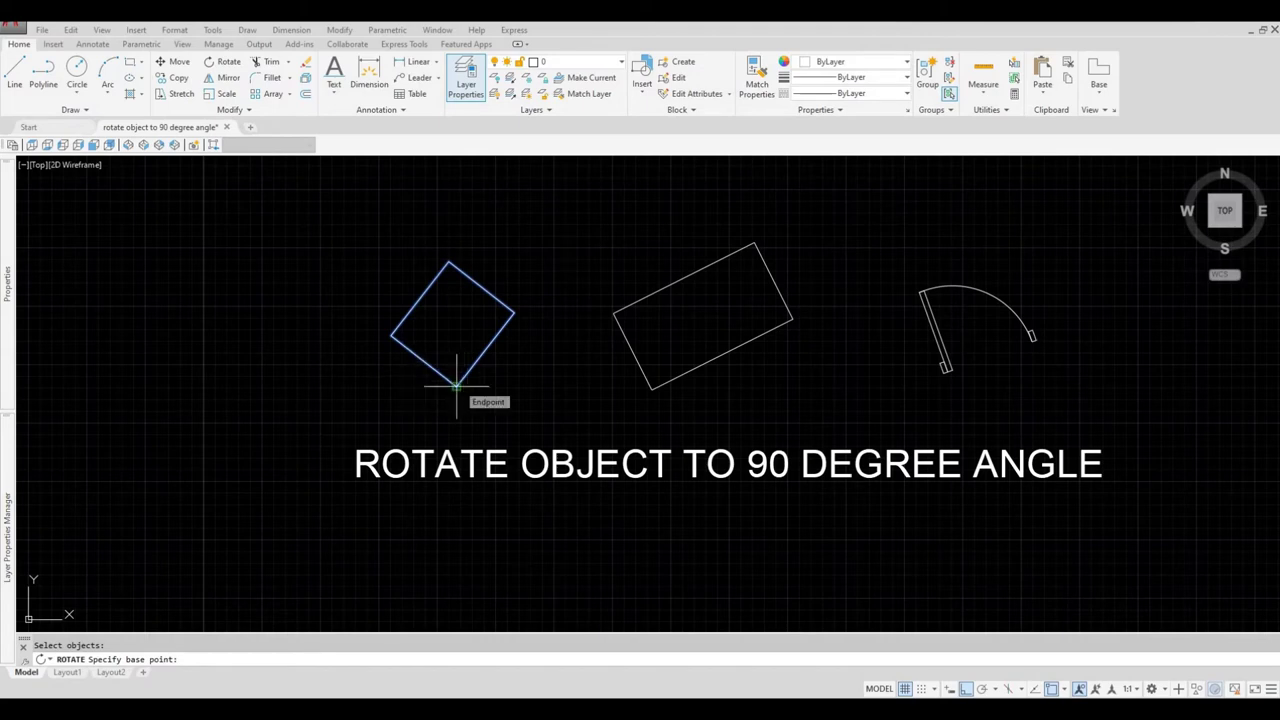
click(456, 386)
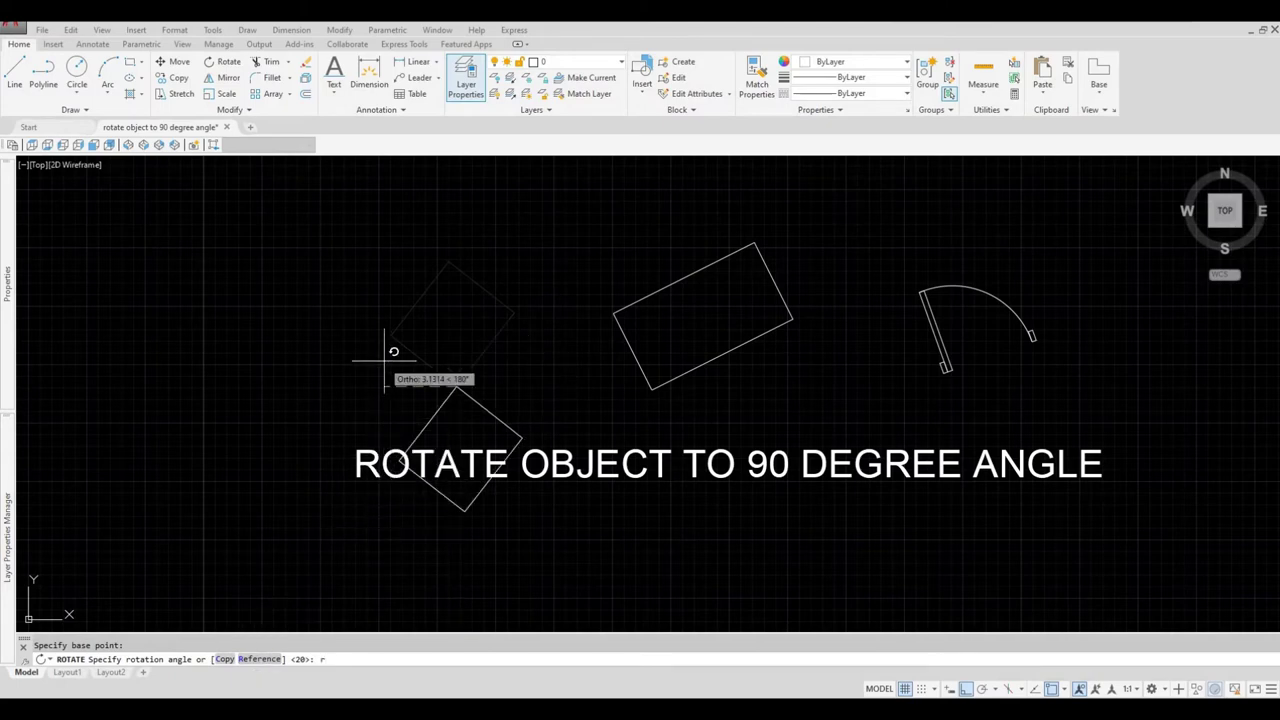
- Rotate the square by reference so its lower-right edge becomes horizontal, with Ortho on
key(Return)
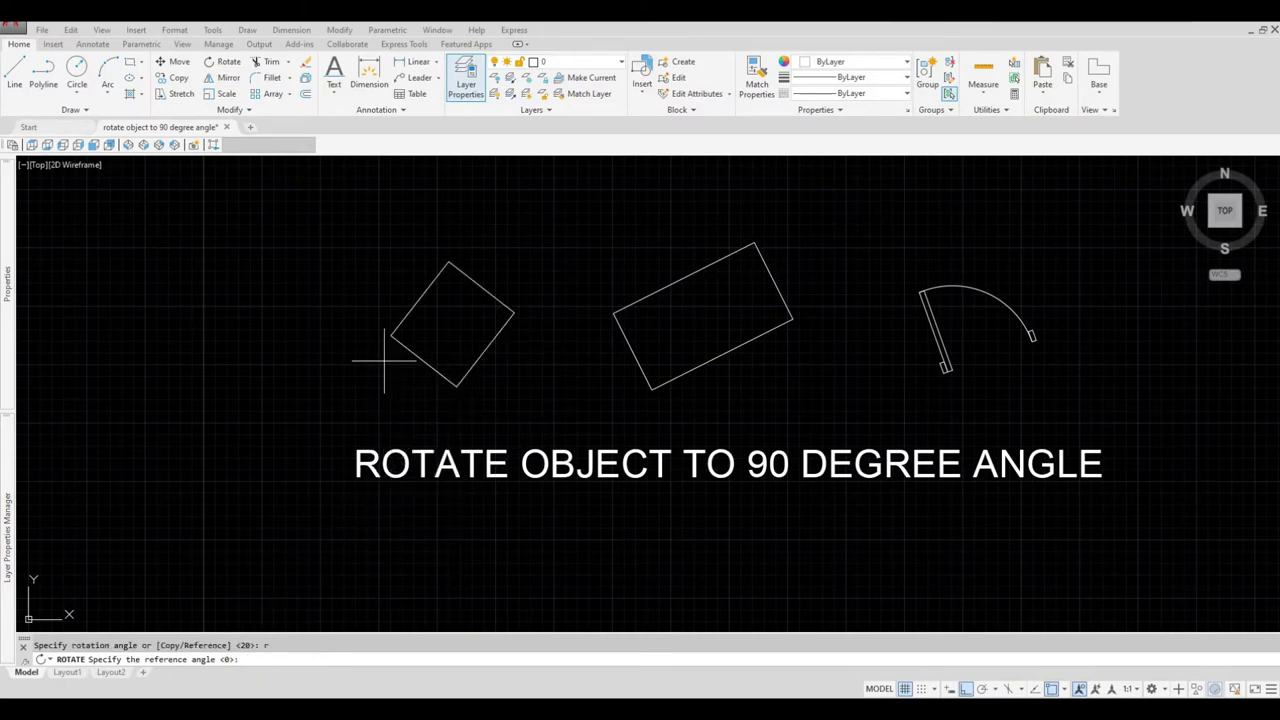
click(456, 386)
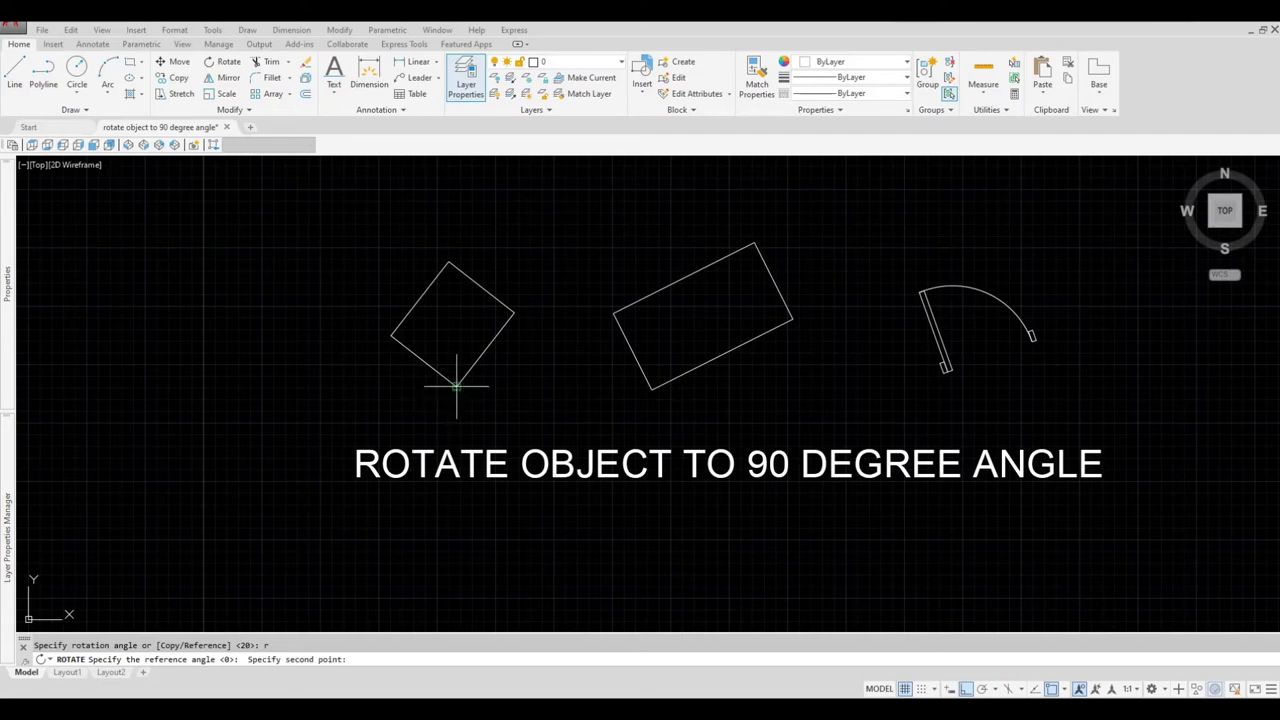
click(514, 313)
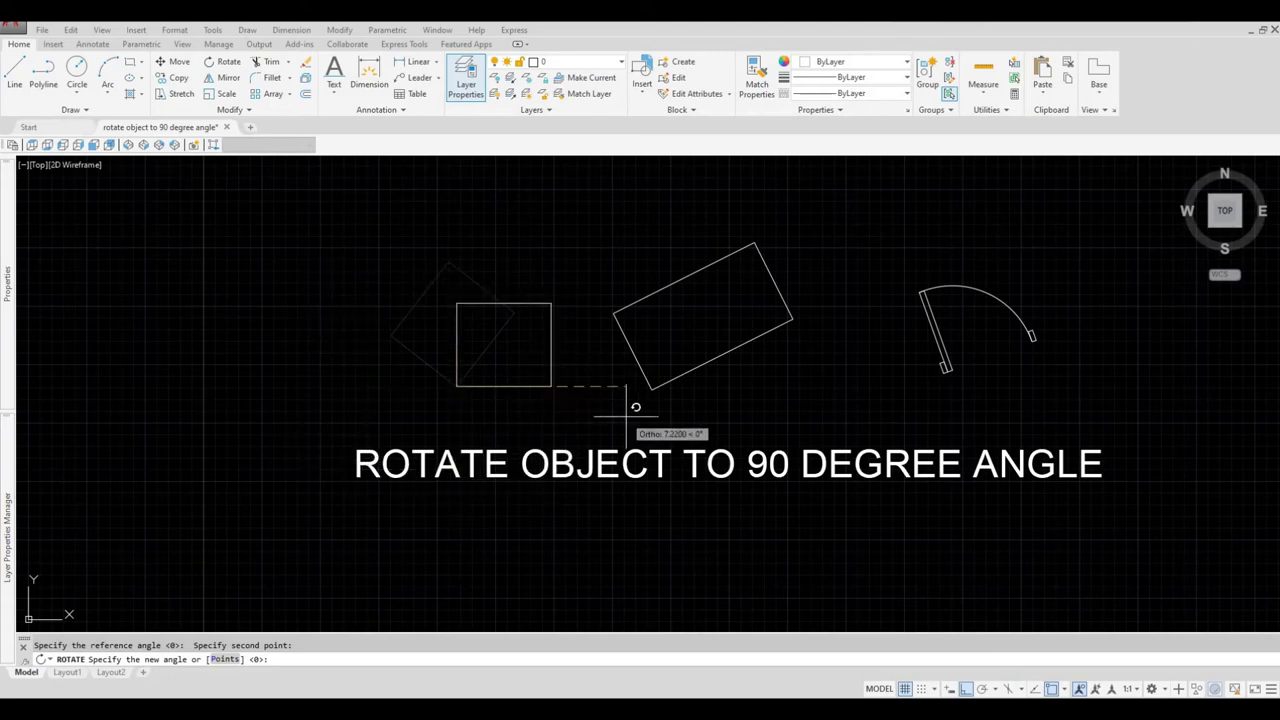
click(966, 690)
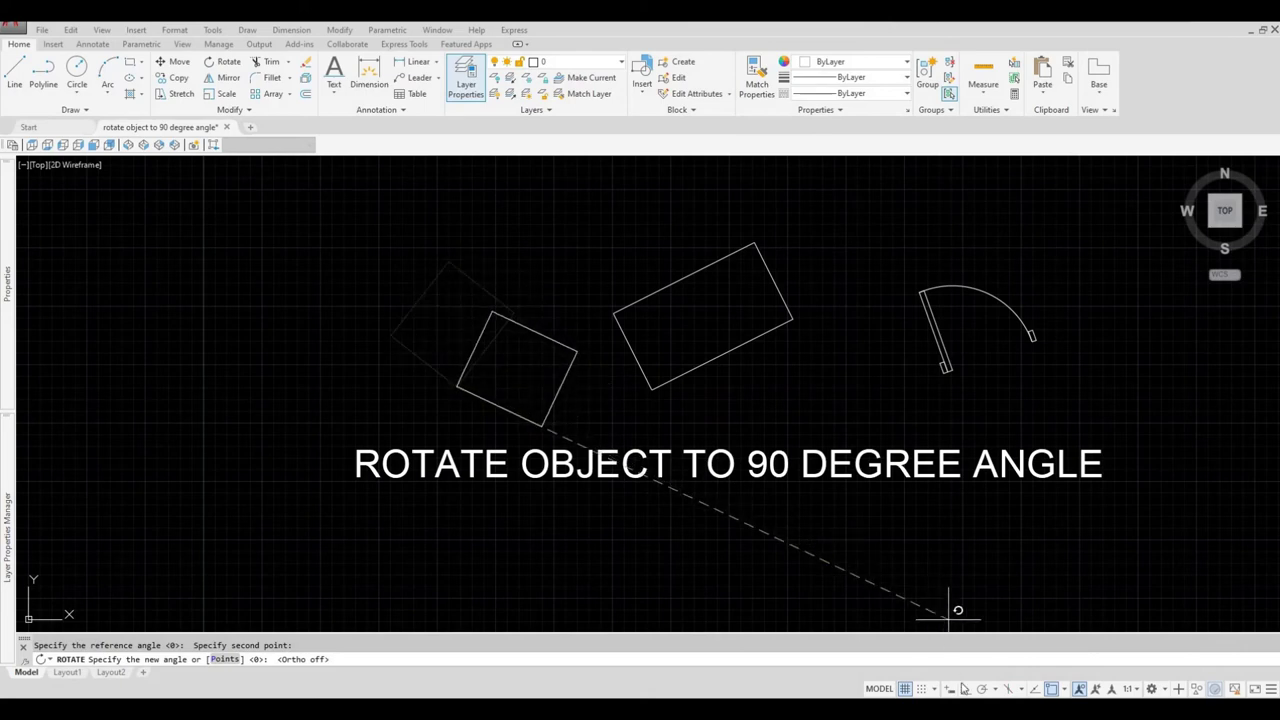
click(966, 690)
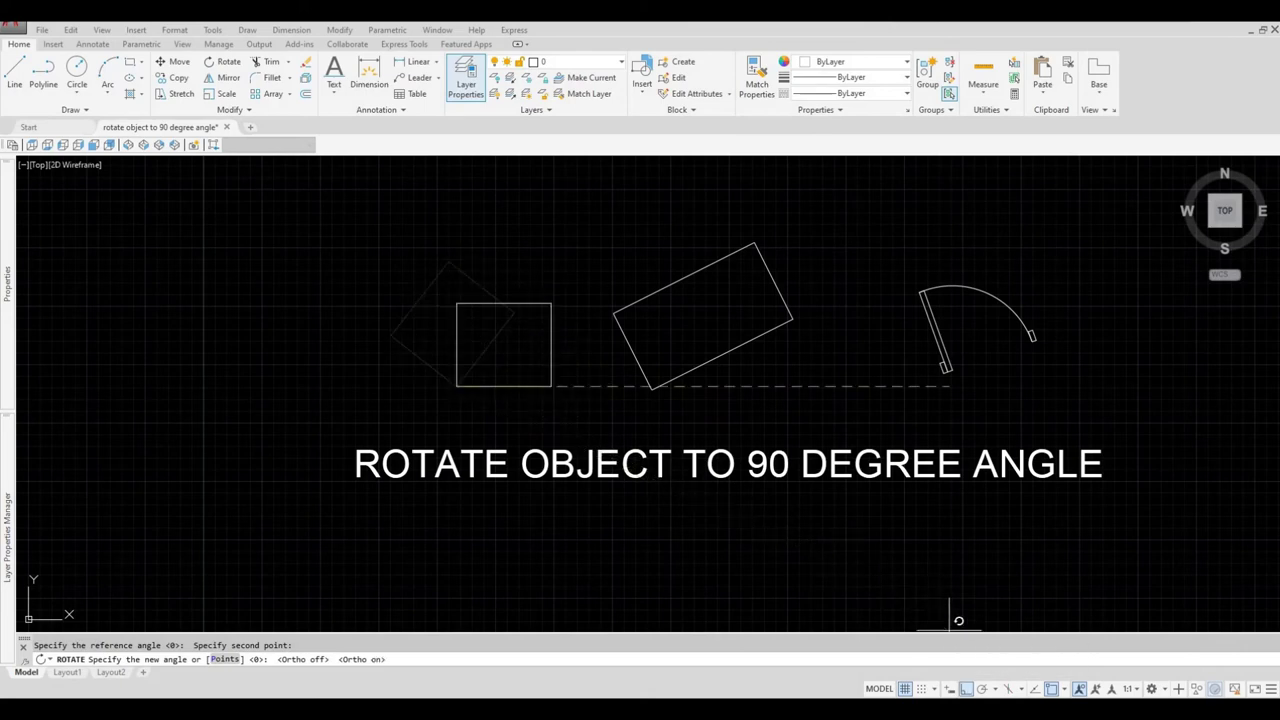
click(589, 403)
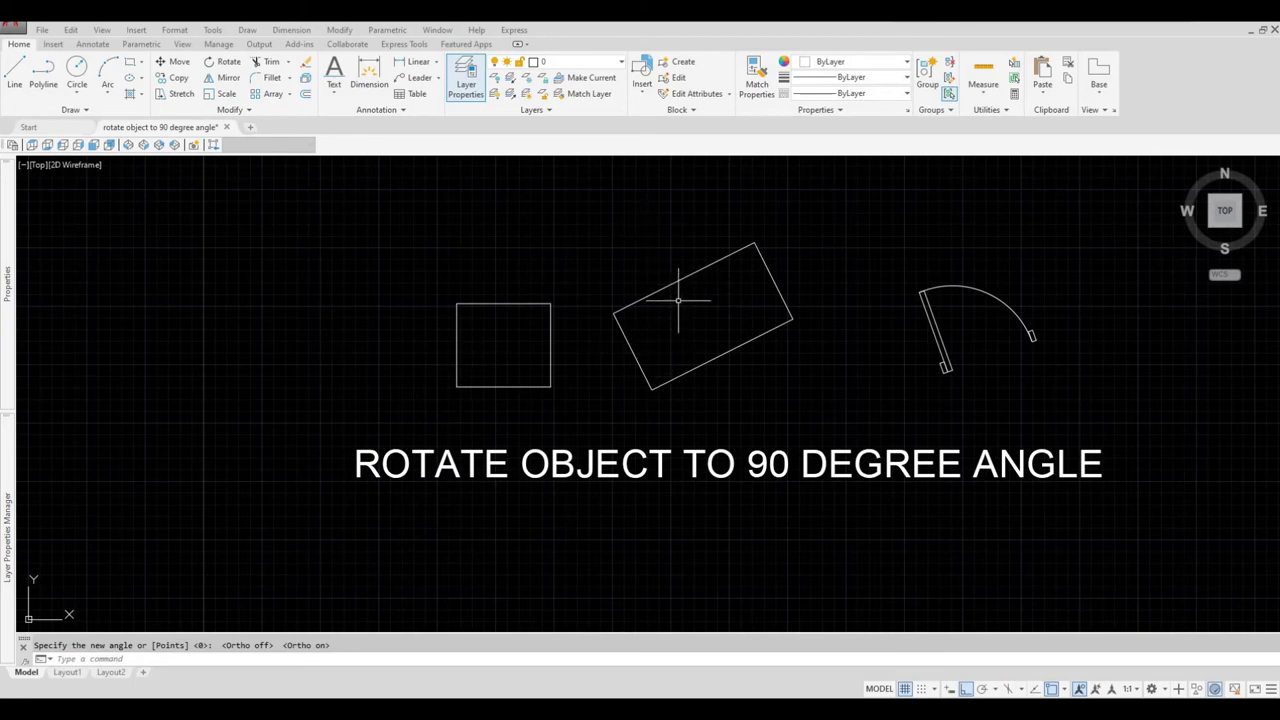
- Rotate the rectangle about its lower corner by reference so its long lower edge lies horizontal
click(221, 64)
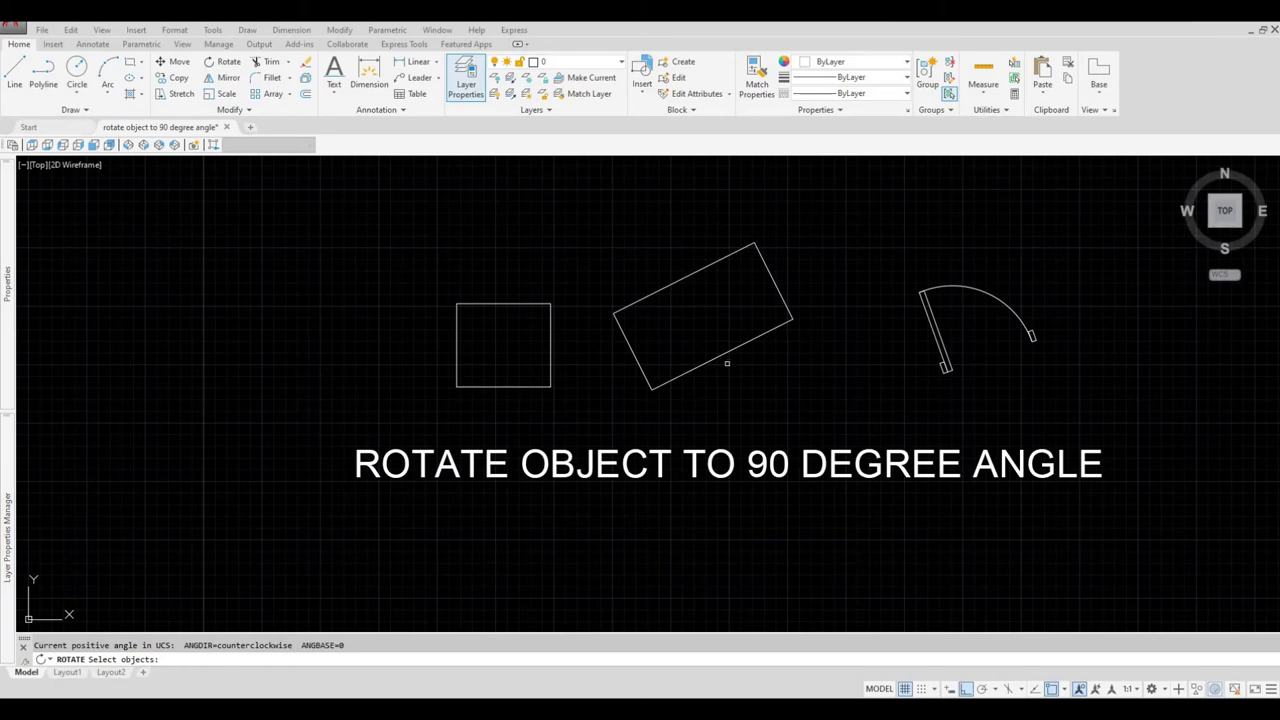
click(720, 357)
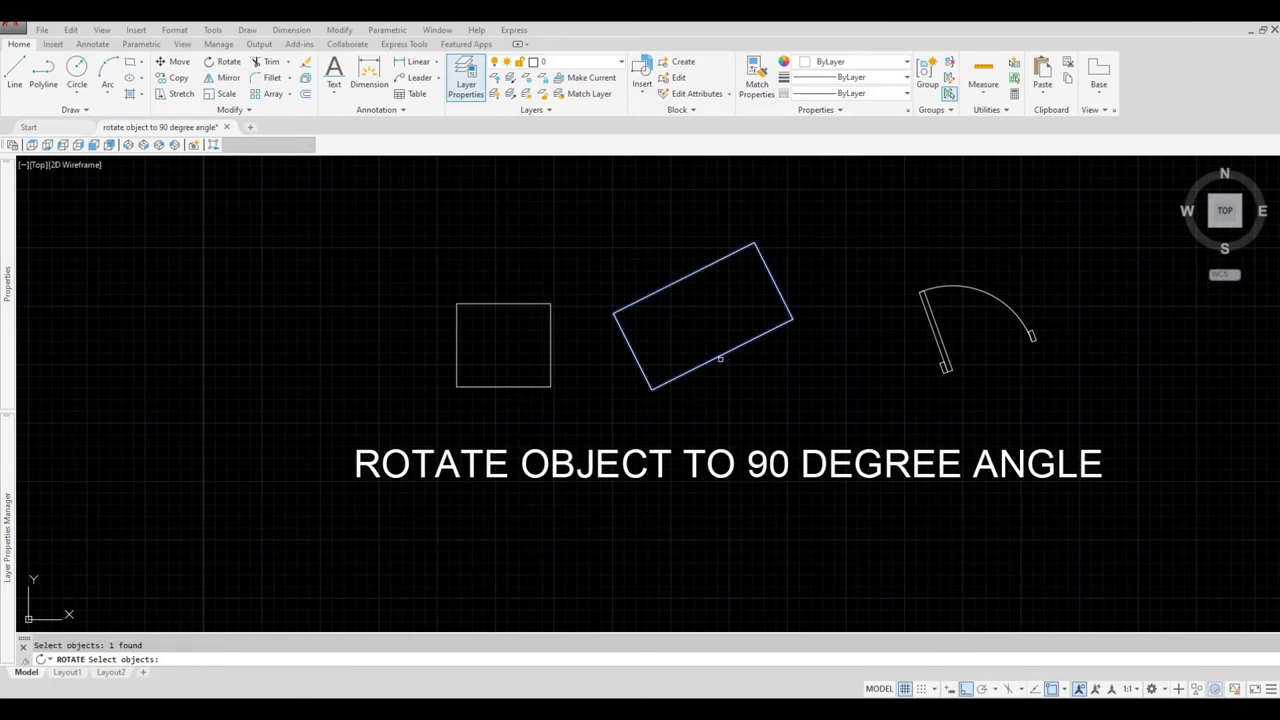
key(Return)
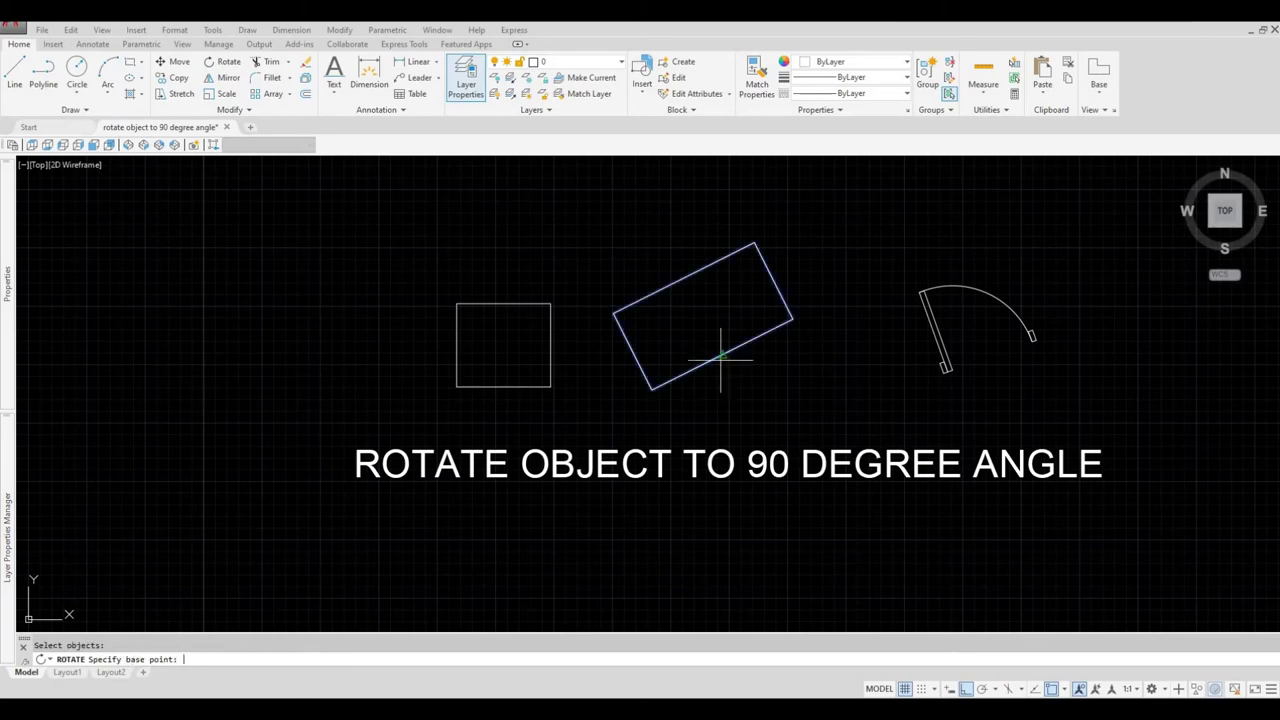
click(667, 386)
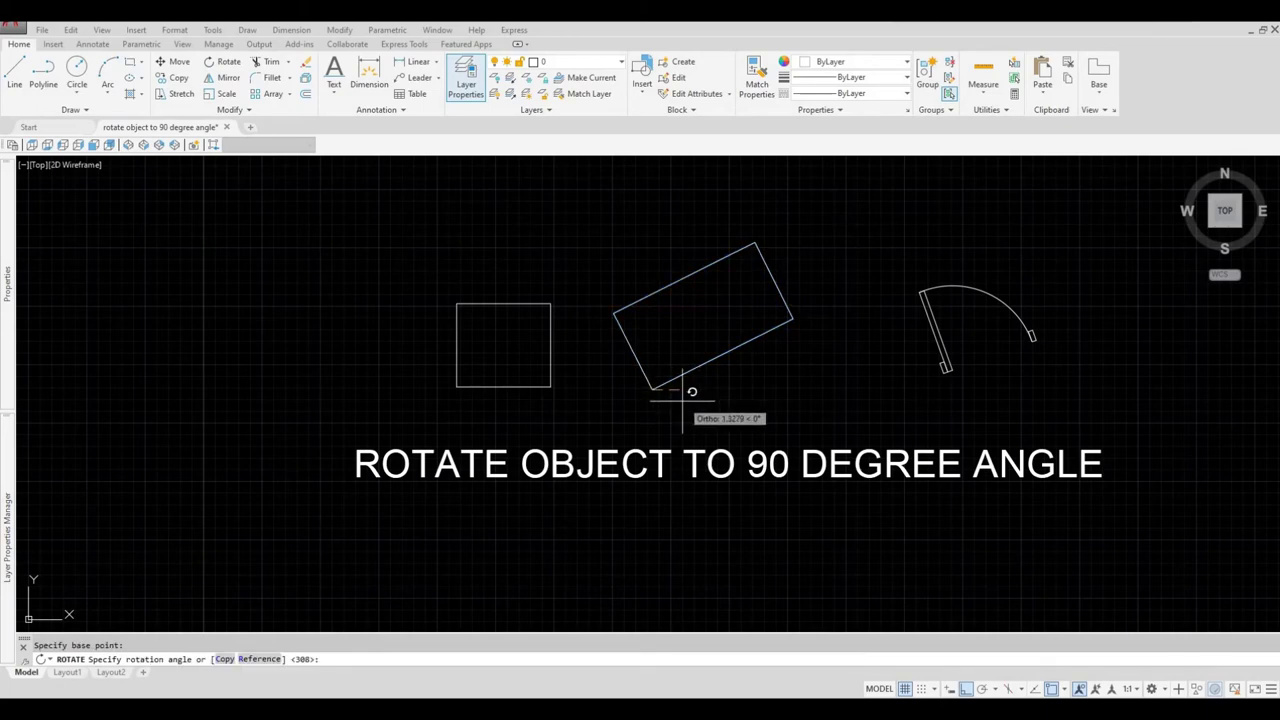
text(r)
key(Return)
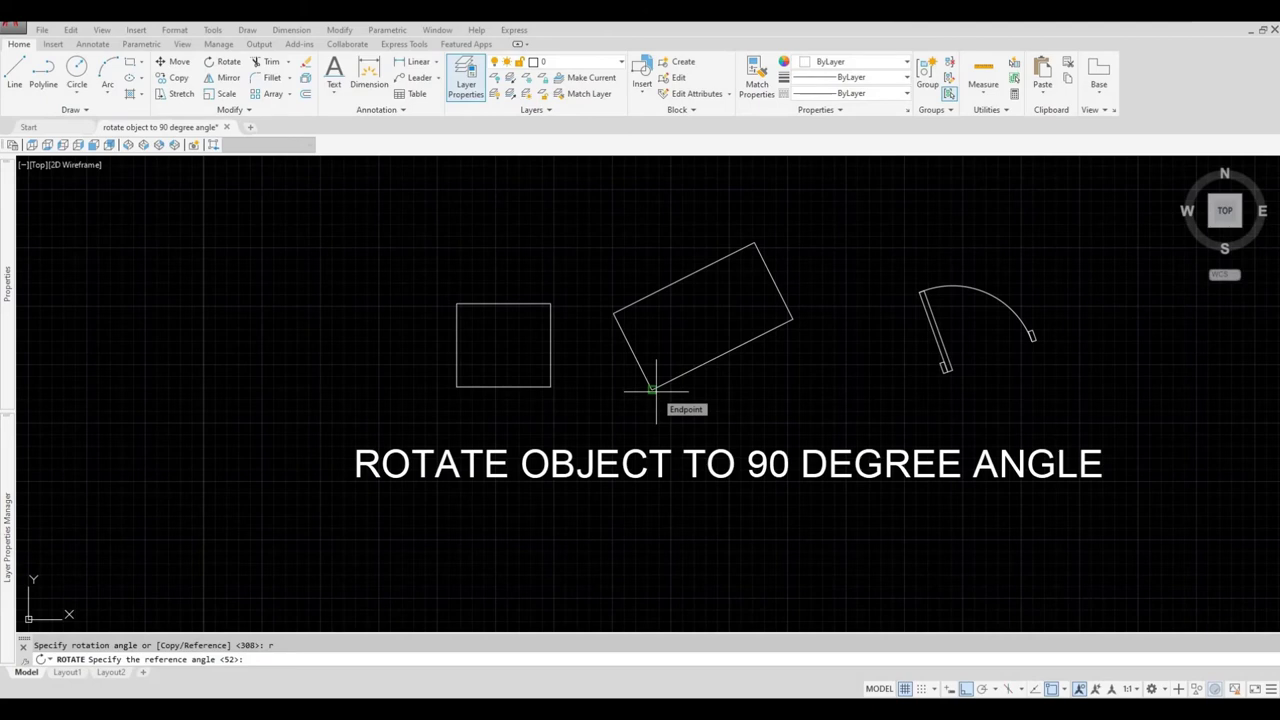
click(653, 389)
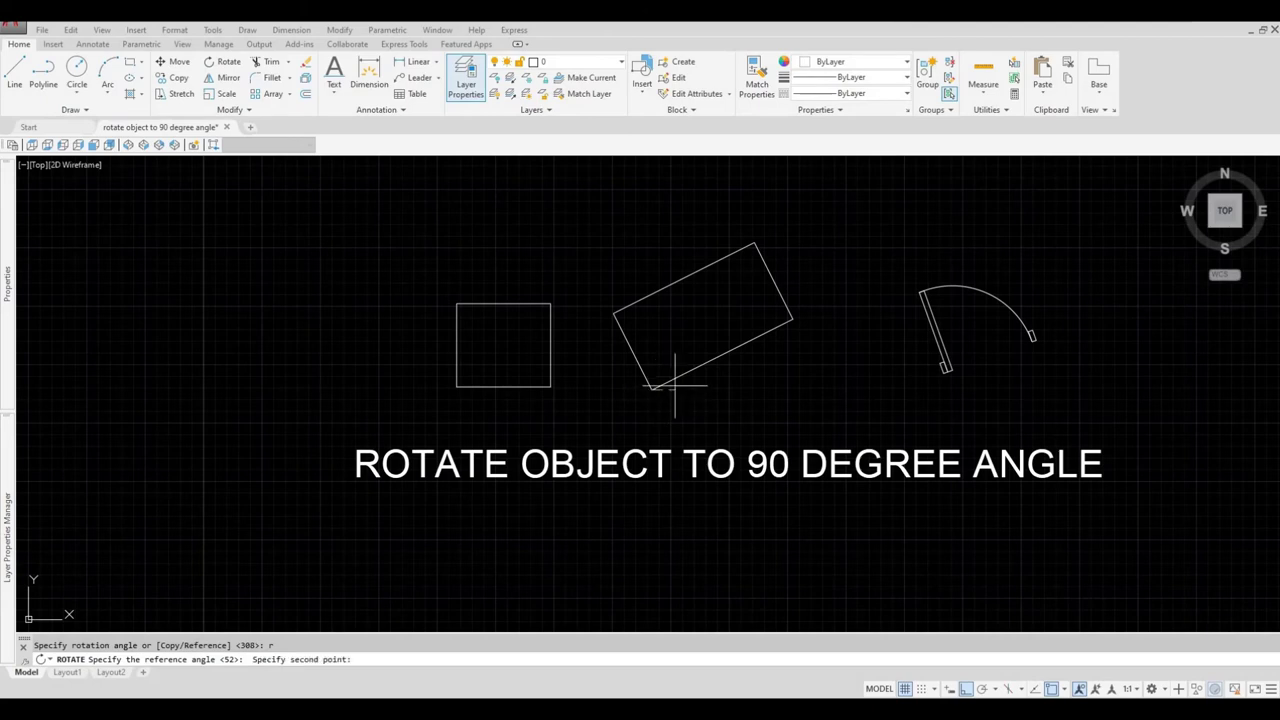
click(792, 319)
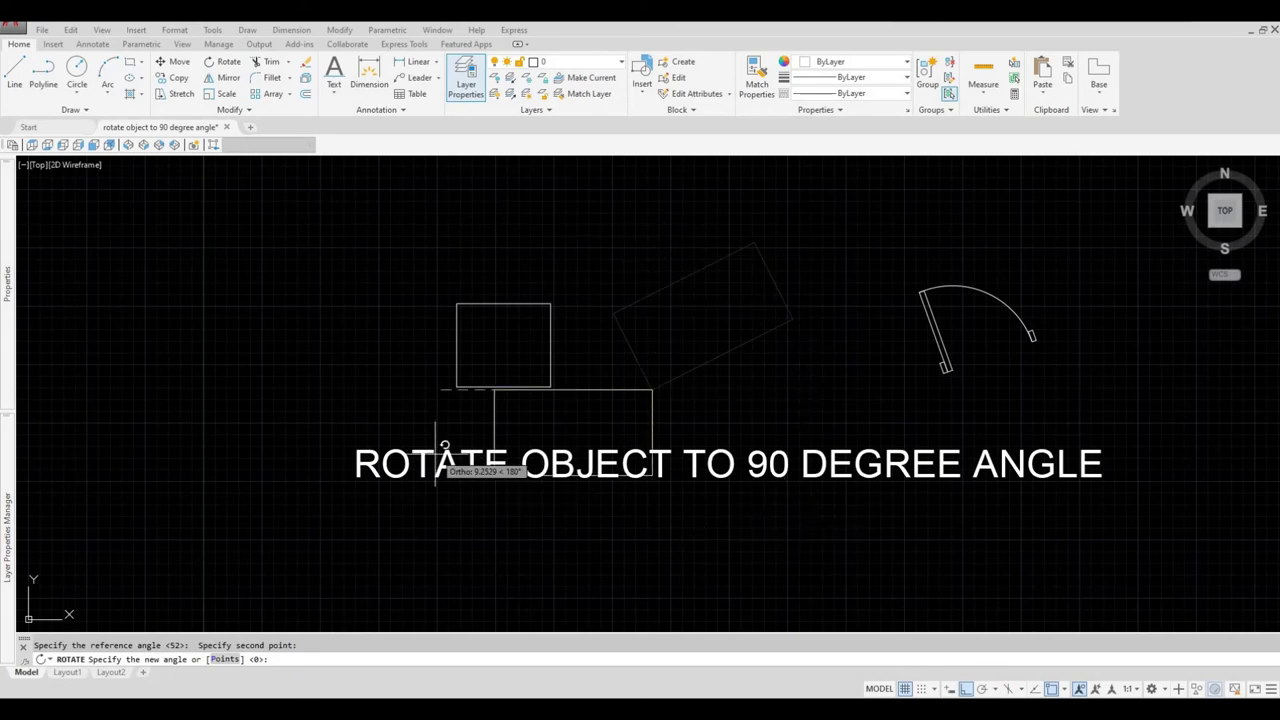
click(862, 385)
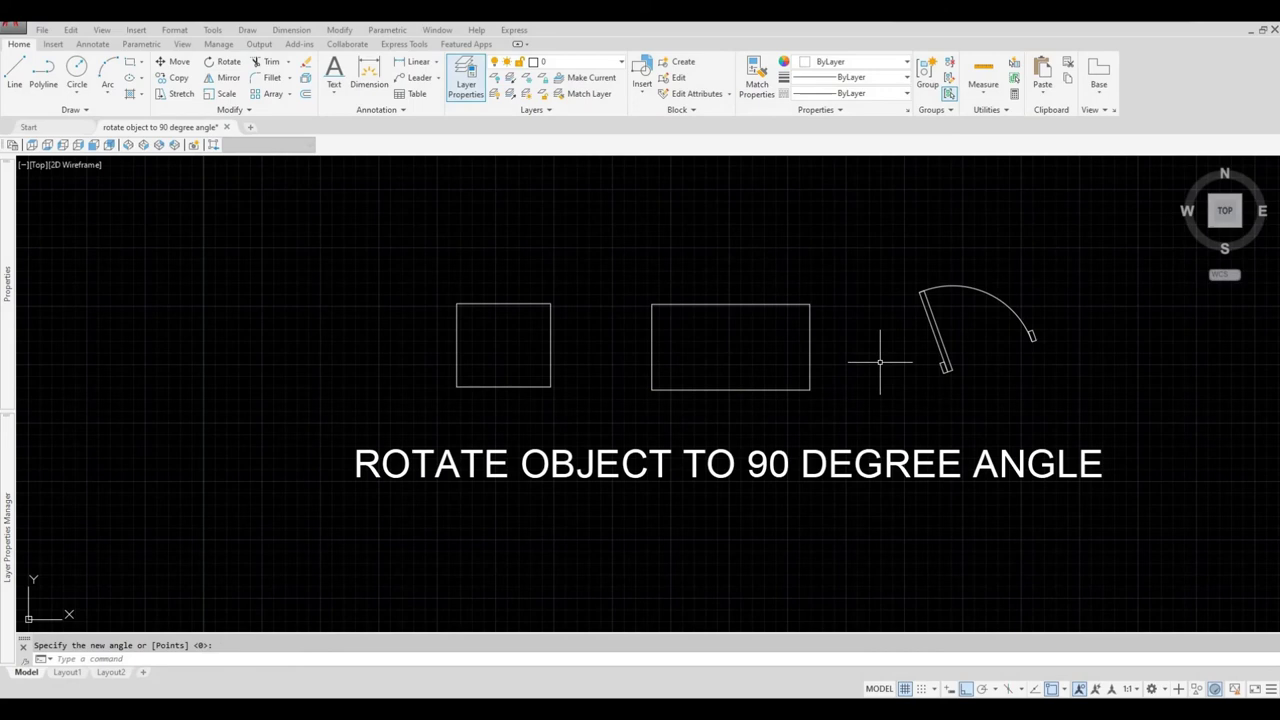
click(940, 333)
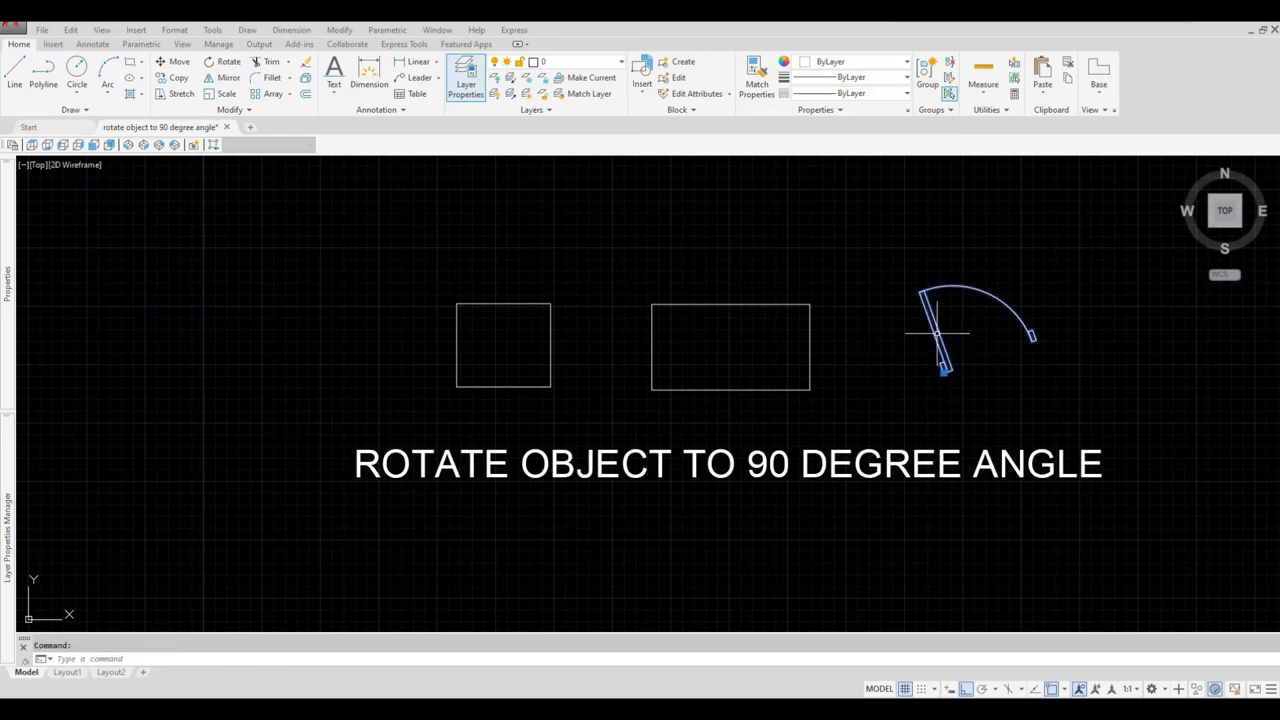
- Start ROTATE on the door block with its hinge endpoint as base point
key(Escape)
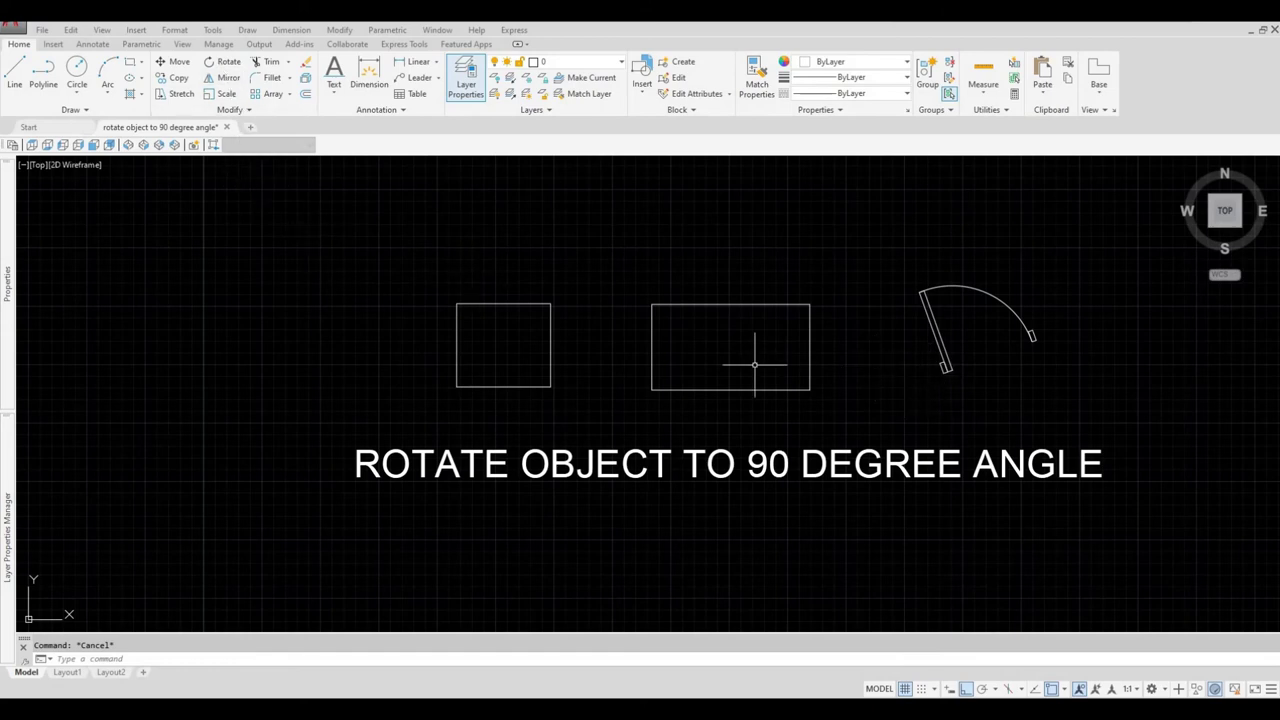
text(ro)
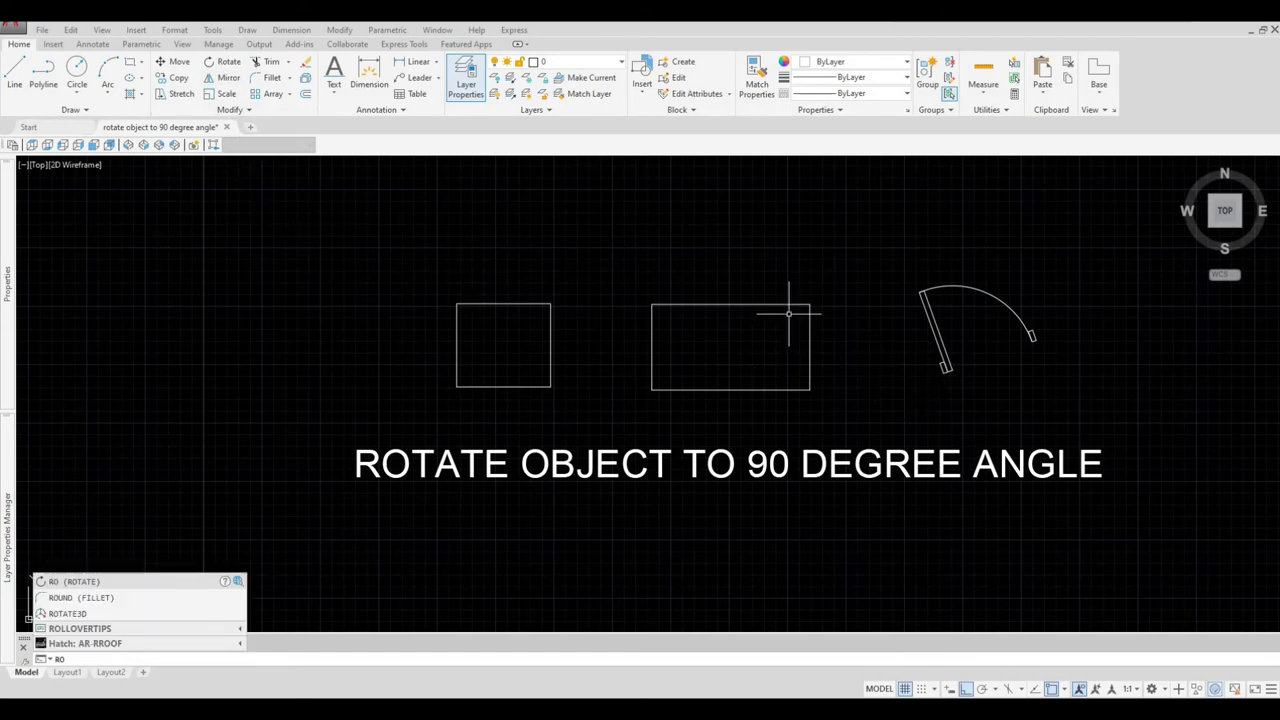
key(Return)
click(942, 340)
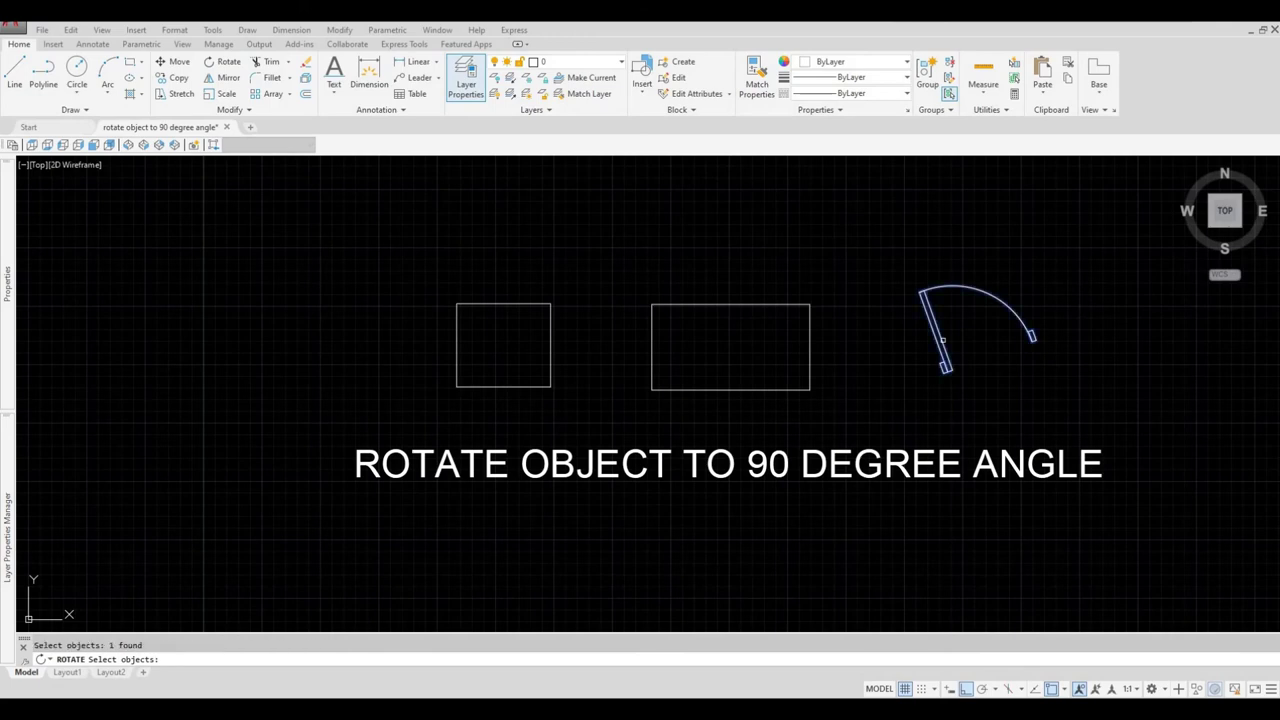
key(Return)
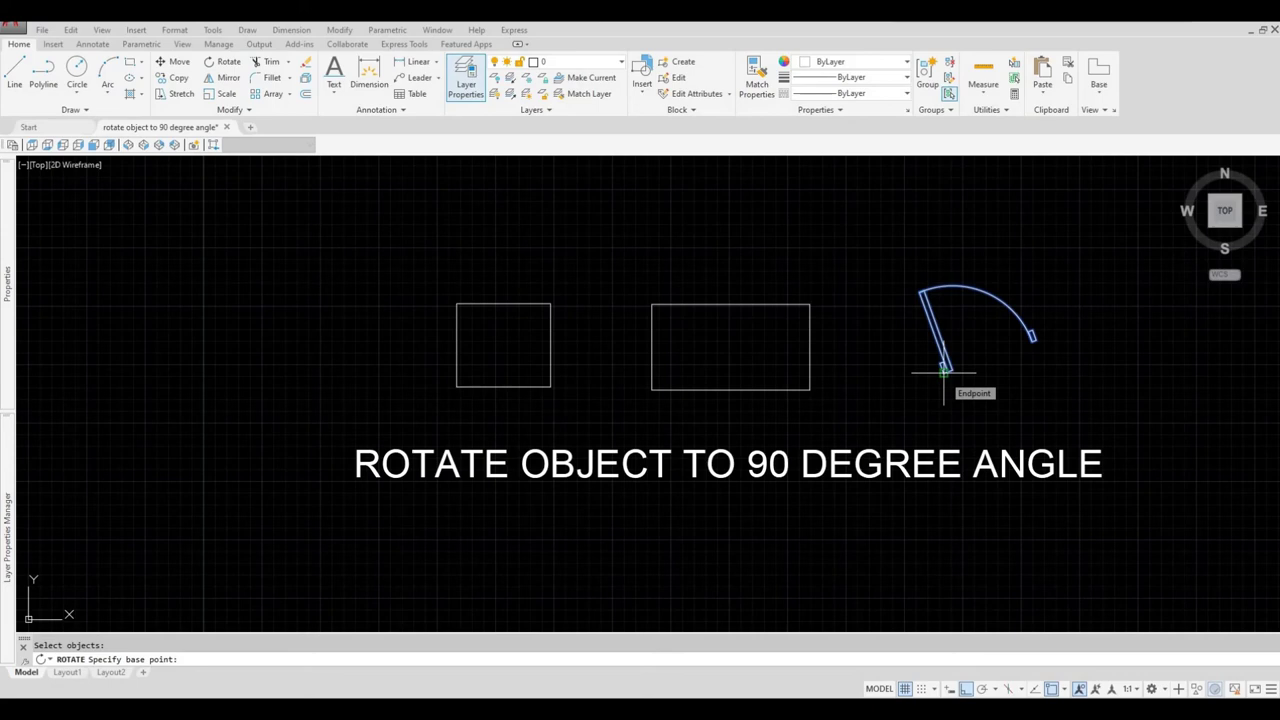
click(943, 372)
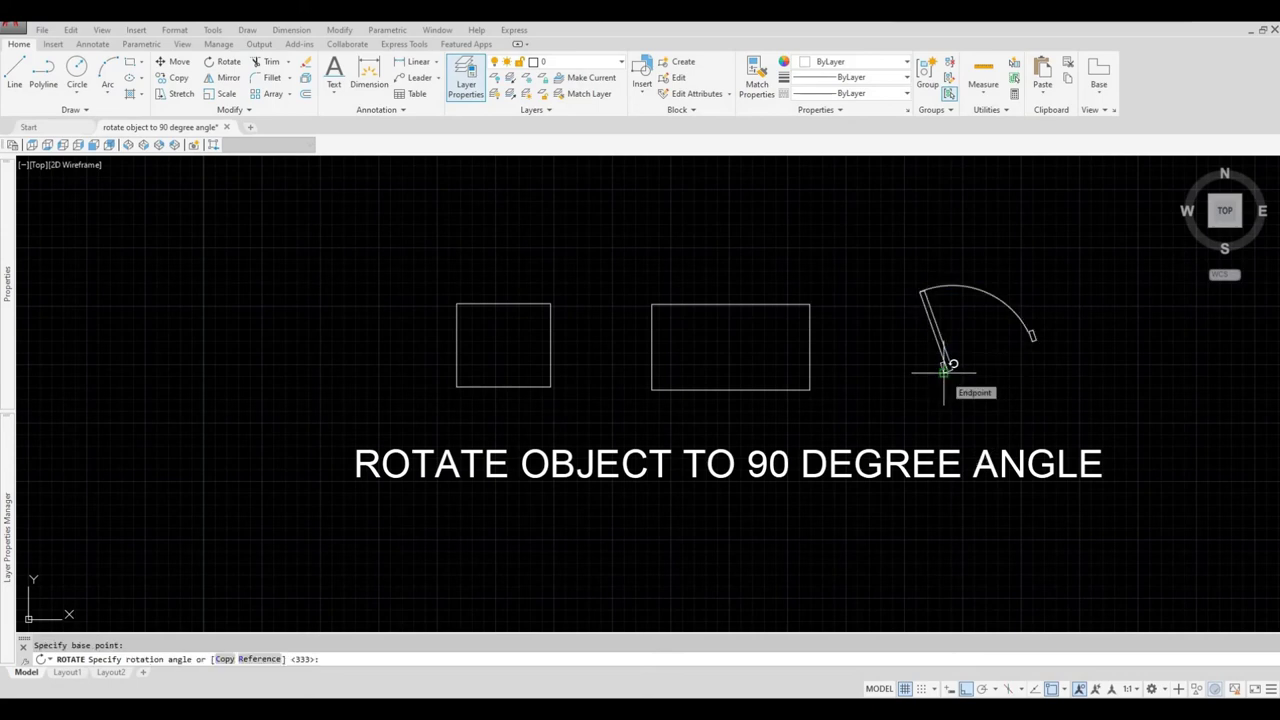
- Rotate the door by reference from hinge to arc end so its opening lies horizontal
text(r)
key(Return)
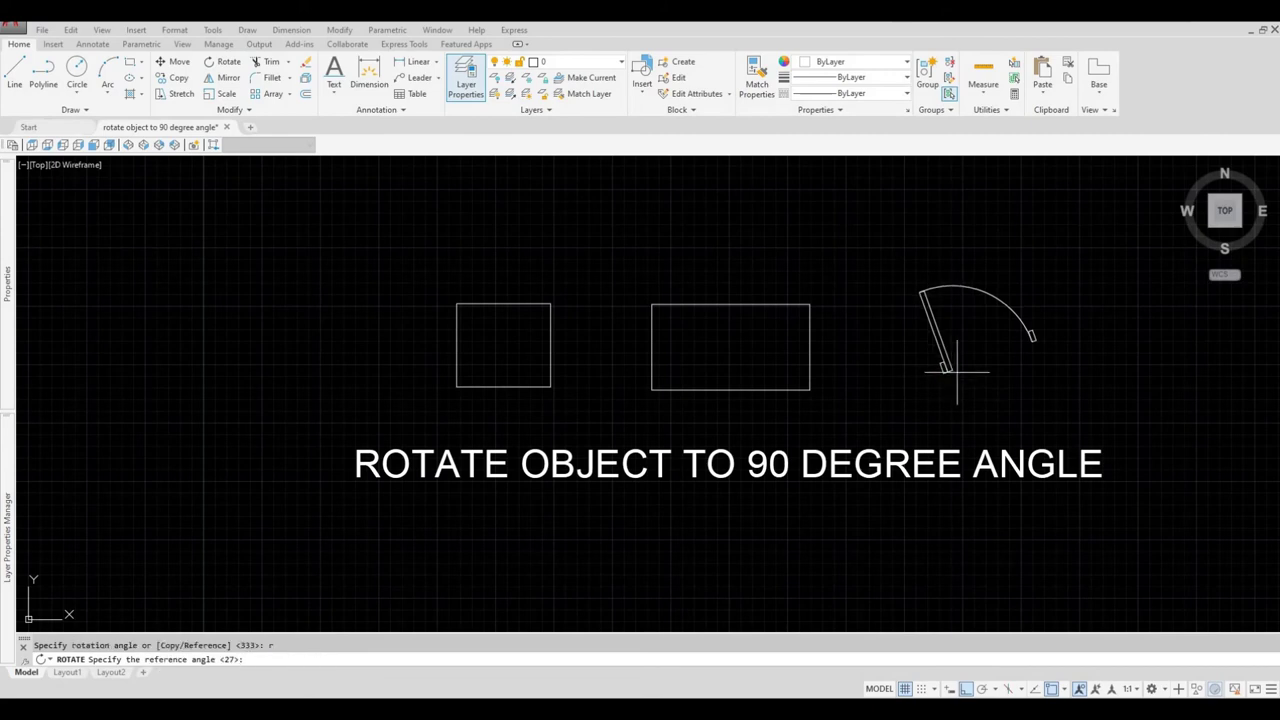
scroll(1038, 365, up, 4)
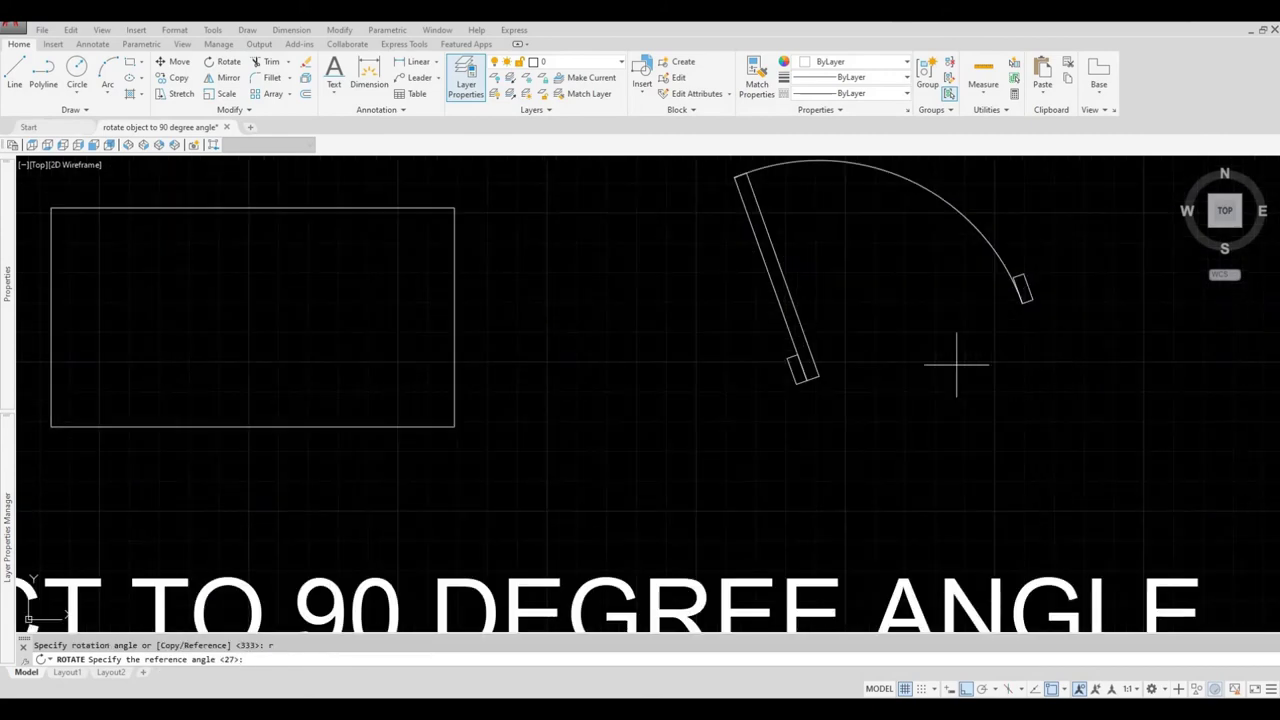
click(796, 383)
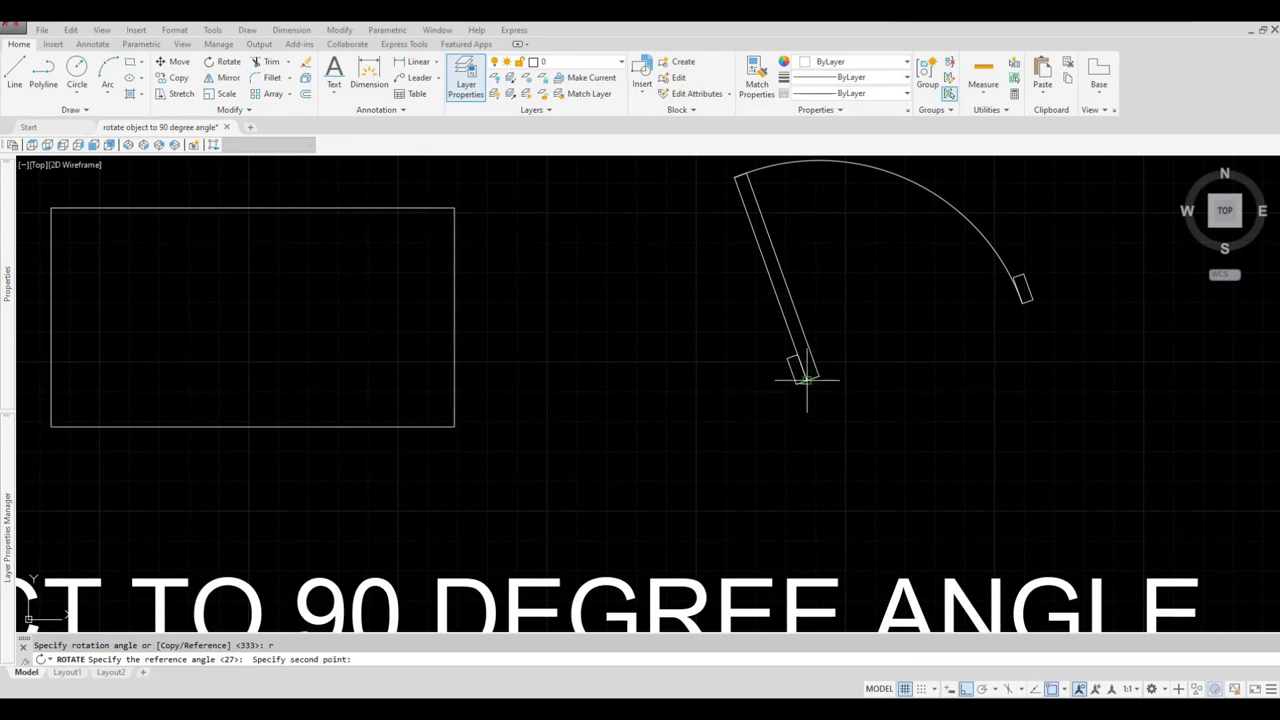
click(1036, 304)
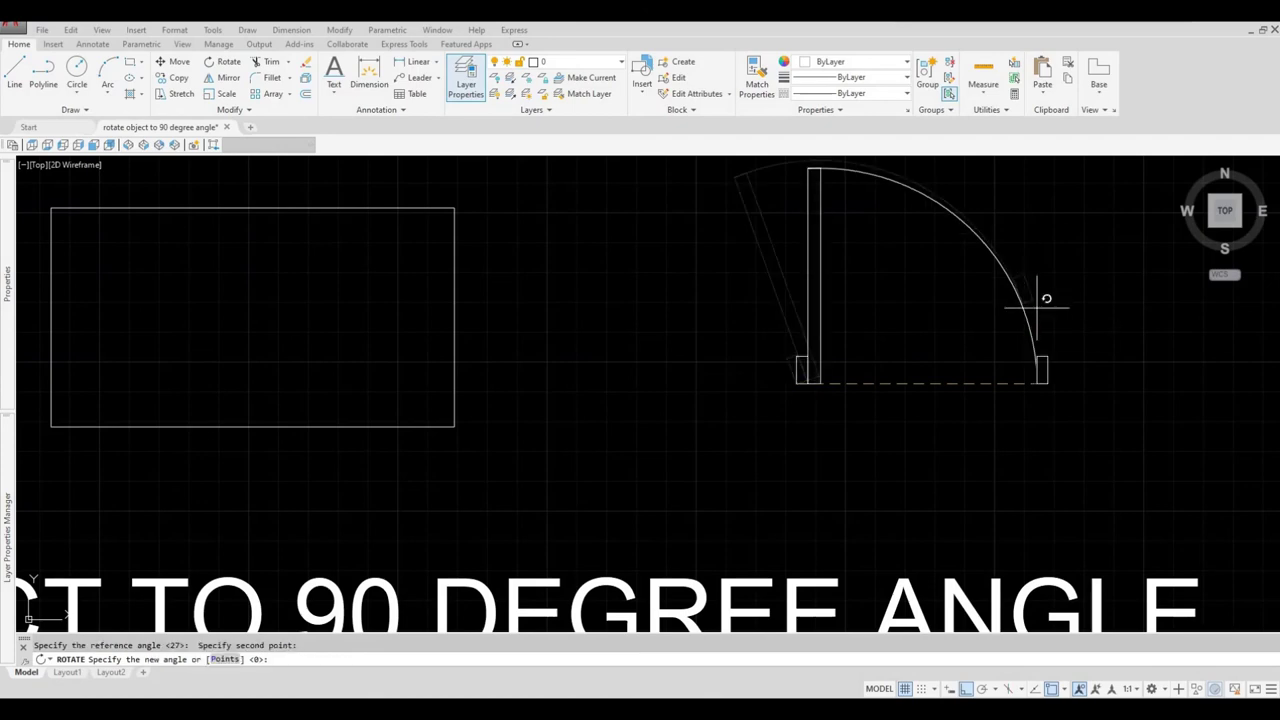
scroll(960, 275, down, 4)
scroll(962, 293, up, 2)
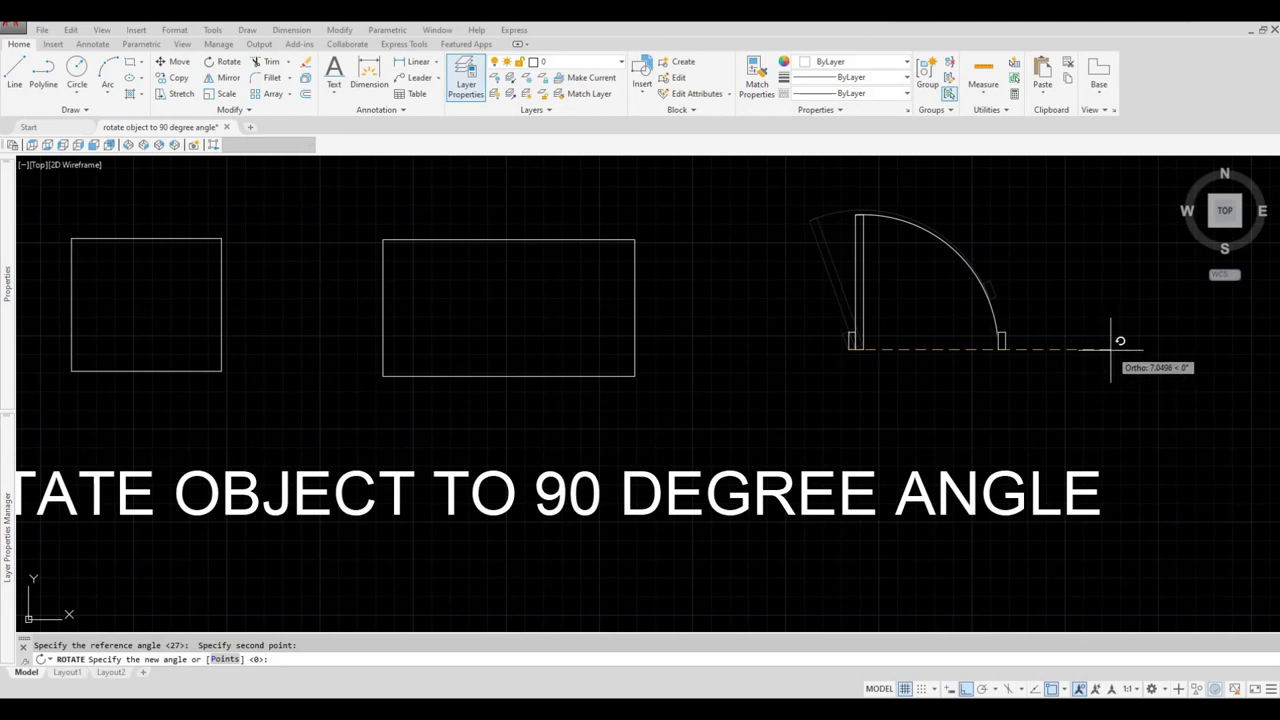
click(1079, 404)
scroll(1079, 402, down, 2)
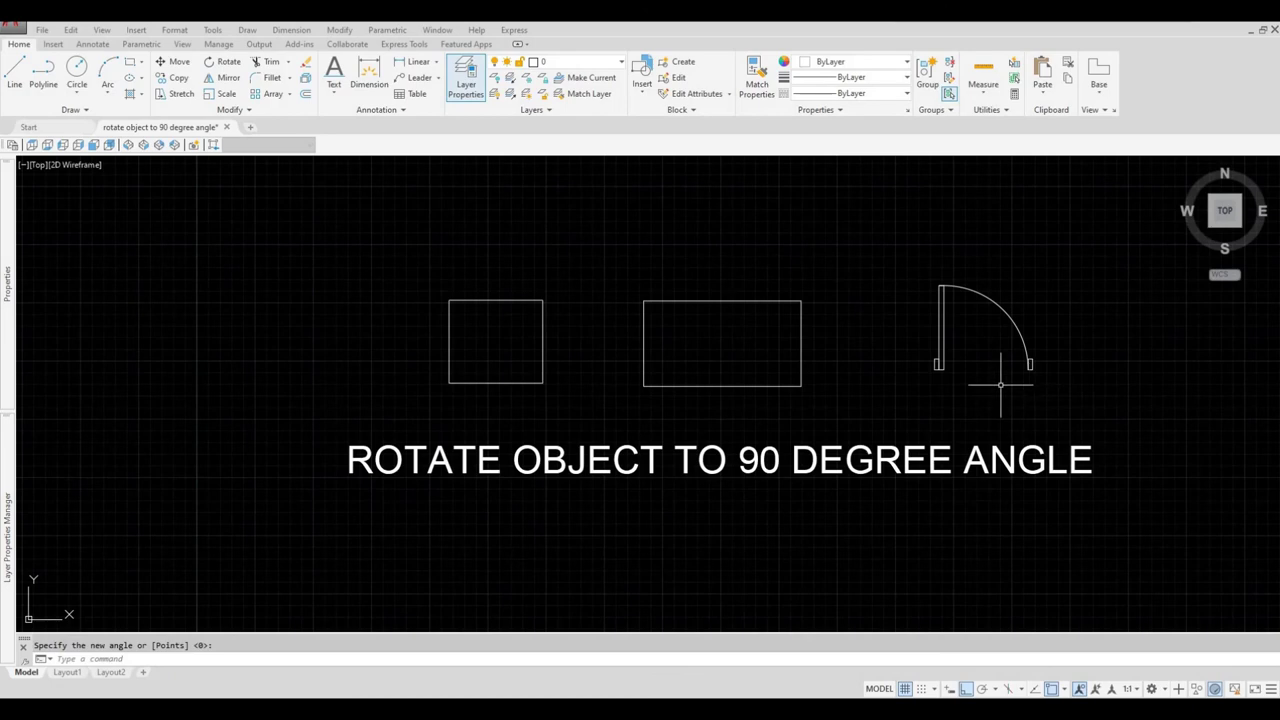